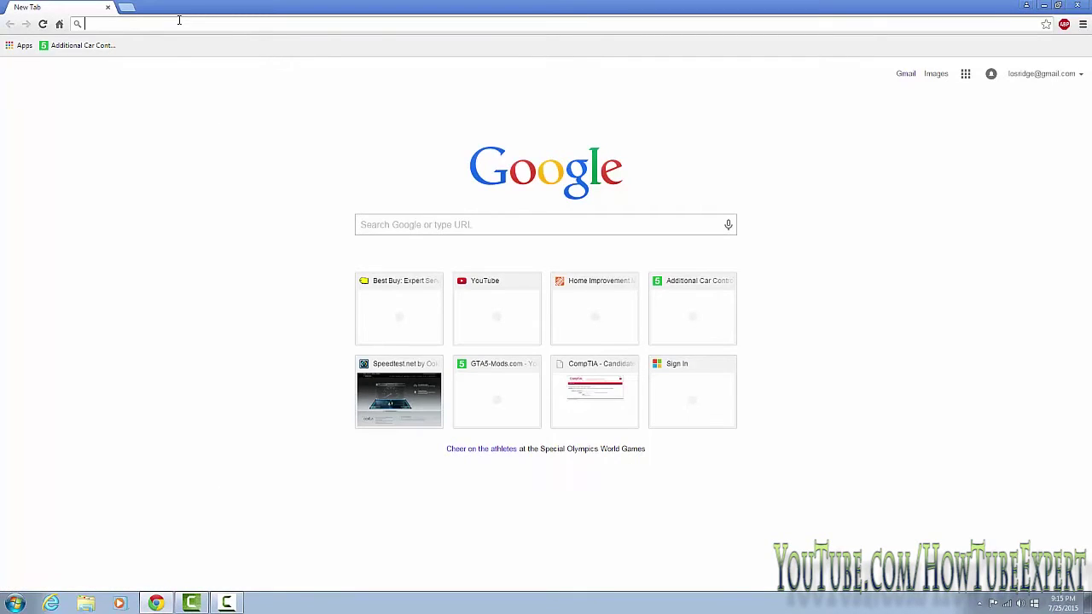
- Search the web for slimdrivers and open the SlimDrivers page on the SlimWare Utilities site
text(slim)
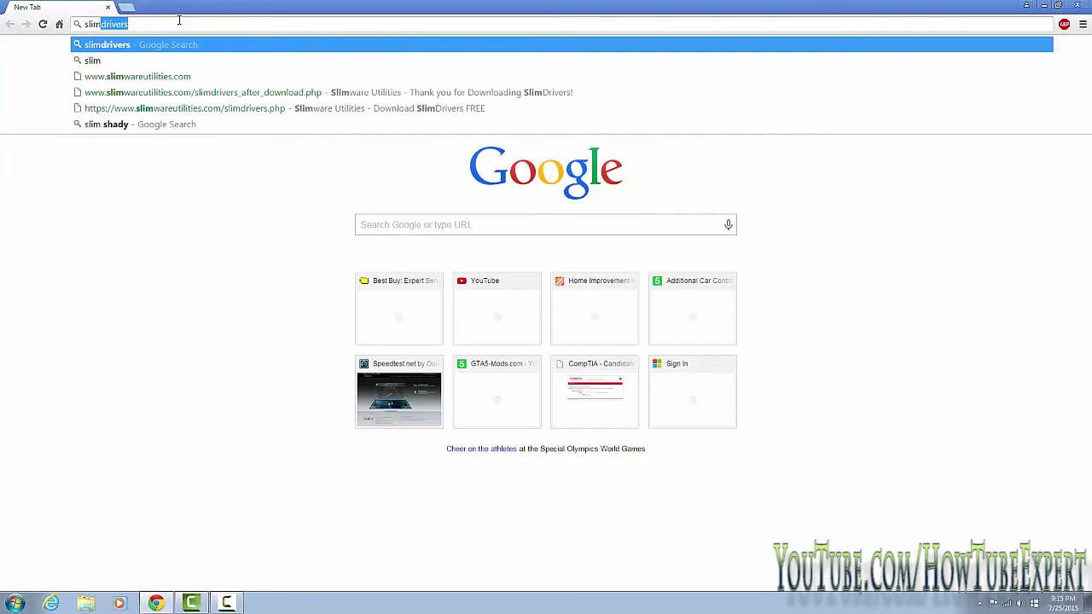
key(Return)
click(166, 137)
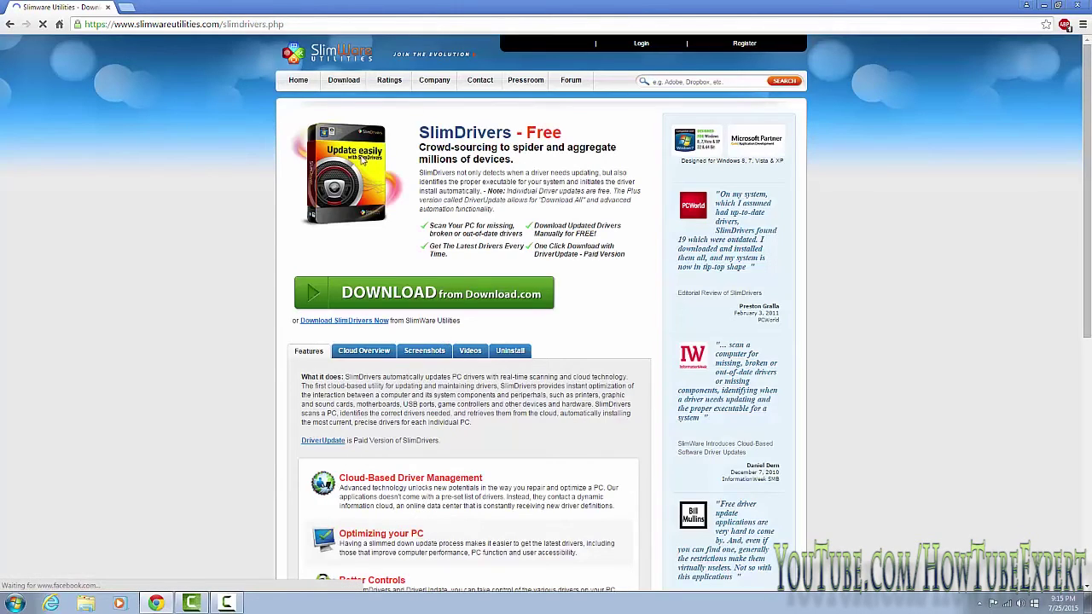
- Look over the SlimDrivers page, open its Download.com download page, and close the browser
scroll(380, 307, down, 3)
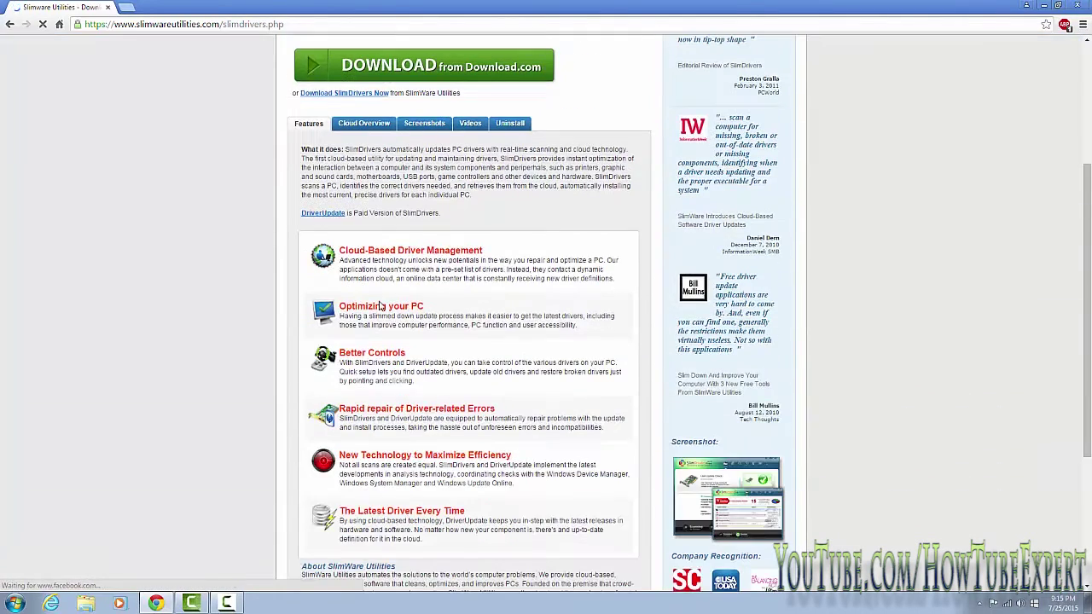
scroll(381, 305, down, 3)
scroll(381, 282, up, 6)
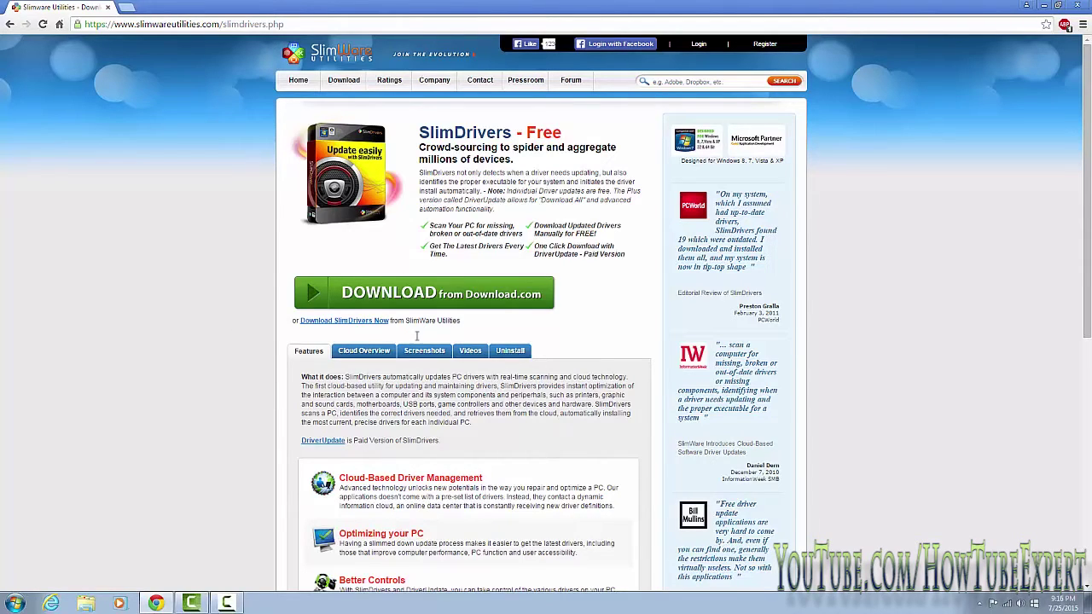
click(371, 295)
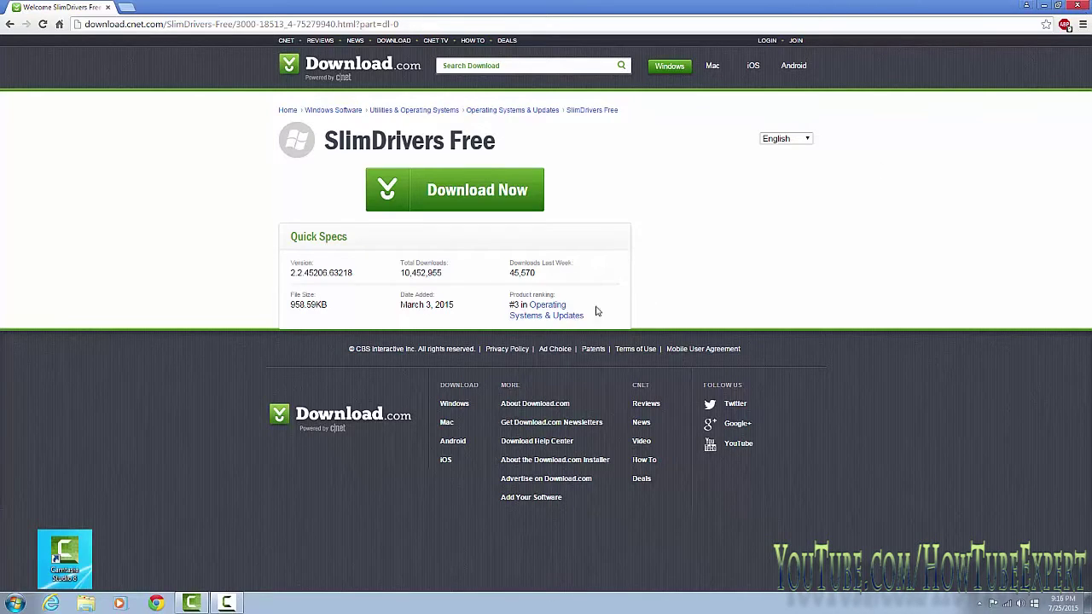
click(1080, 8)
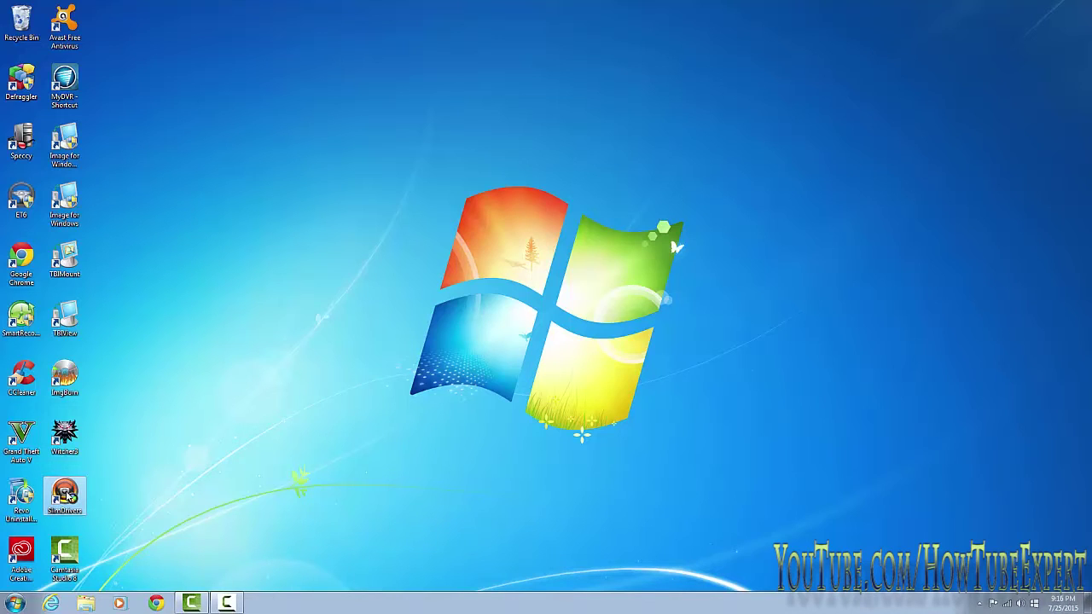
- Launch SlimDrivers from the desktop and scan the computer for missing or out-of-date drivers
double_click(64, 494)
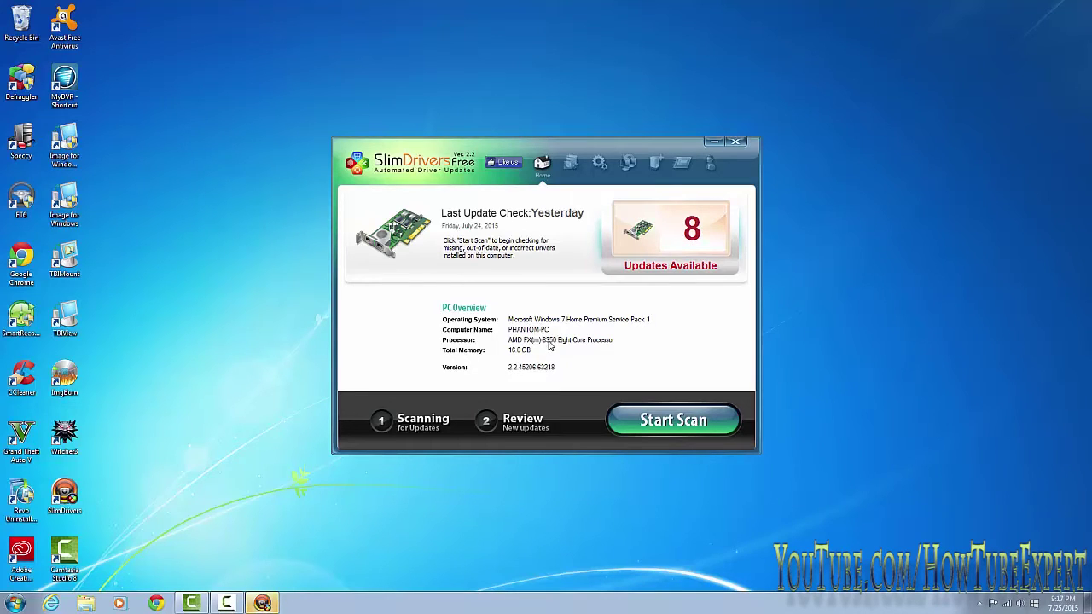
click(670, 421)
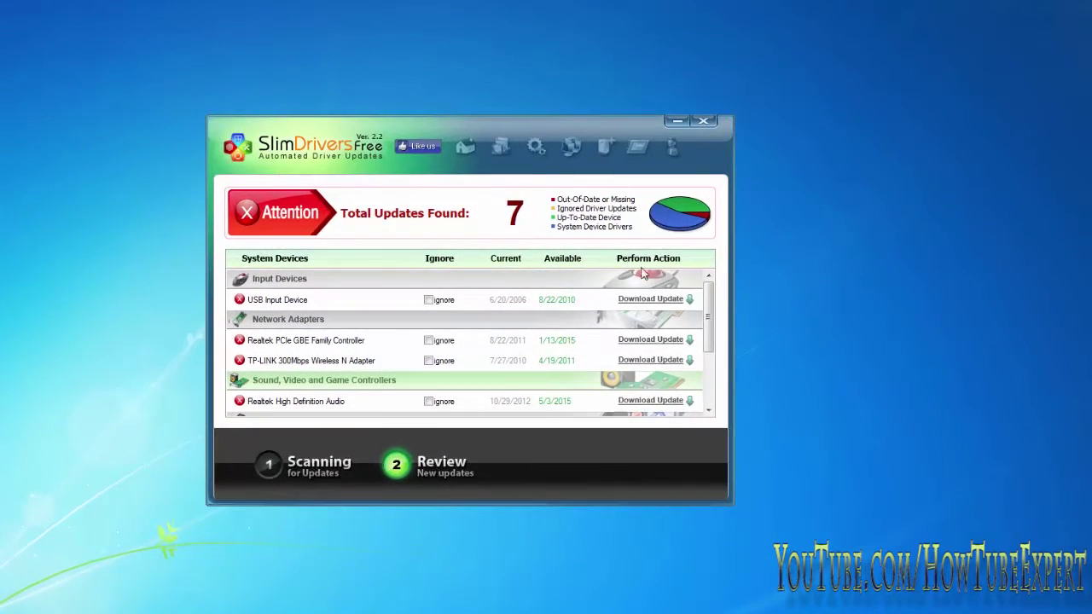
drag(708, 333, 708, 294)
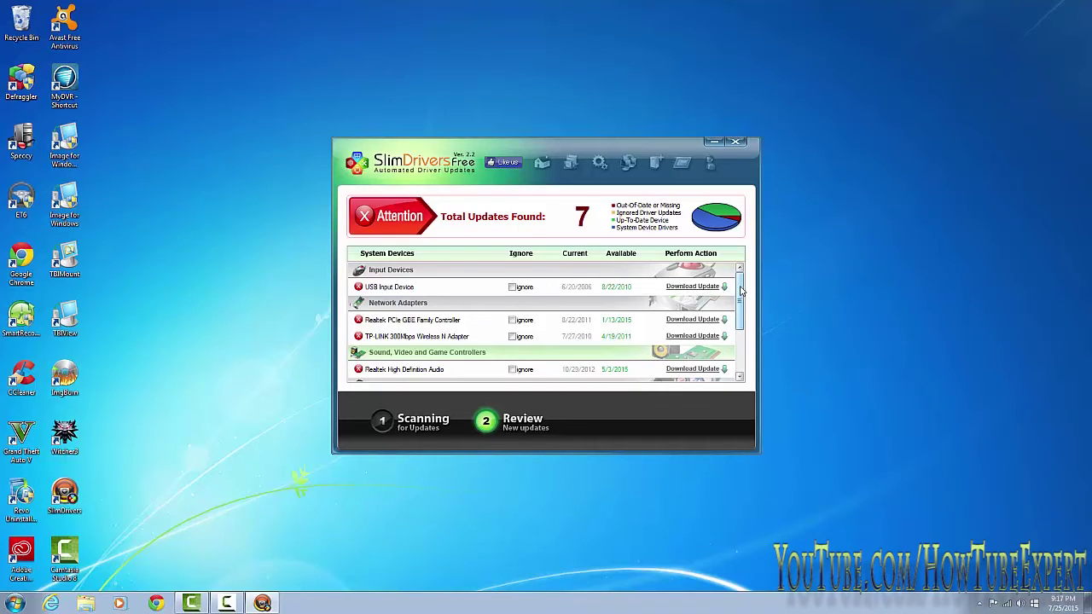
drag(742, 290, 745, 365)
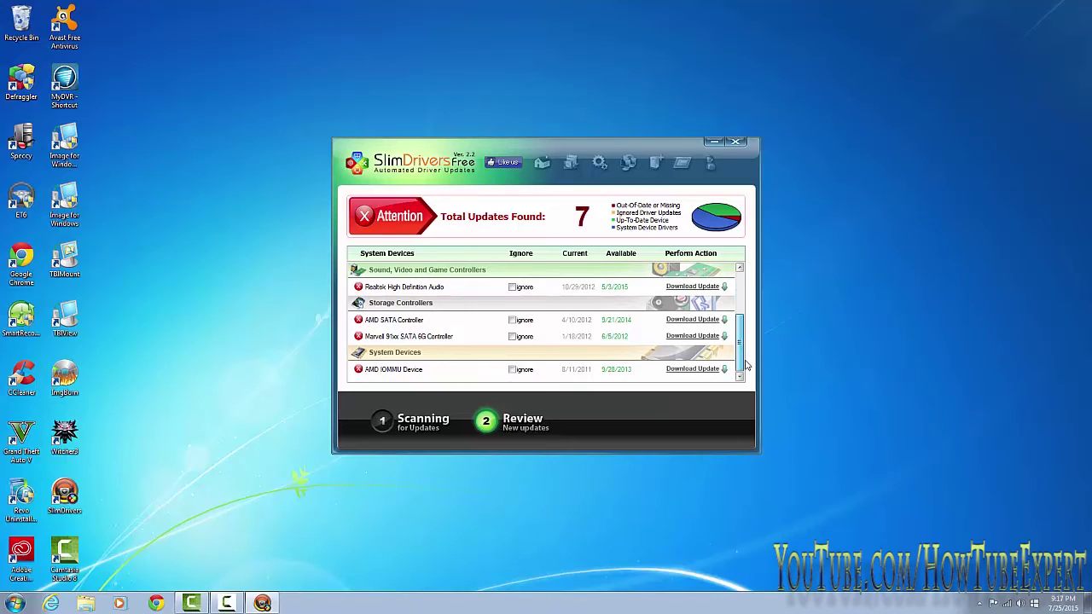
drag(742, 341, 740, 252)
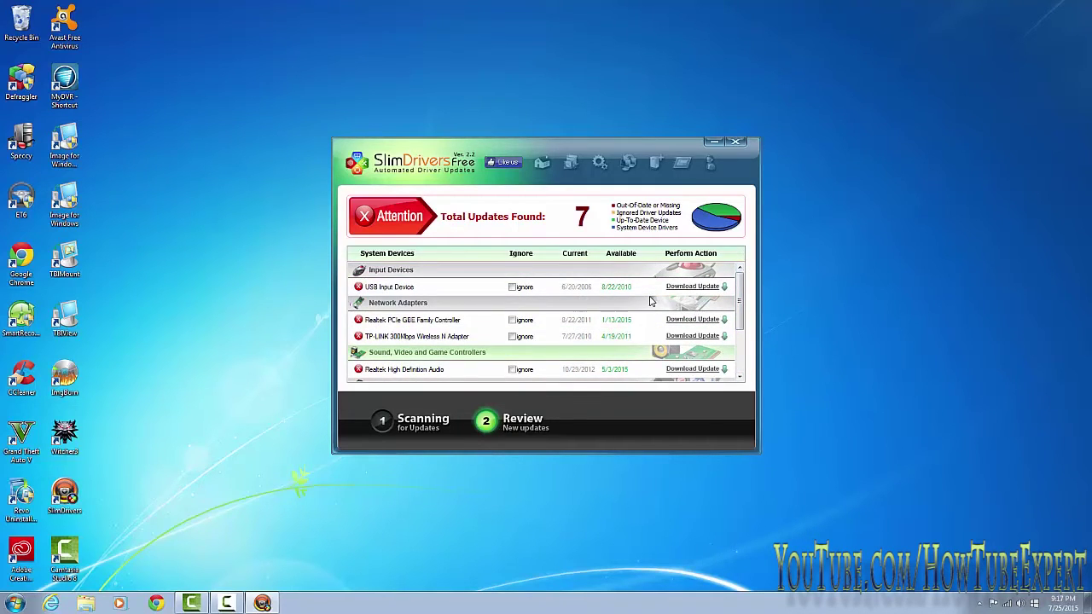
- Open Device Manager in Computer Management and inspect the IDE ATA/ATAPI controllers and Human Interface Devices categories
click(15, 603)
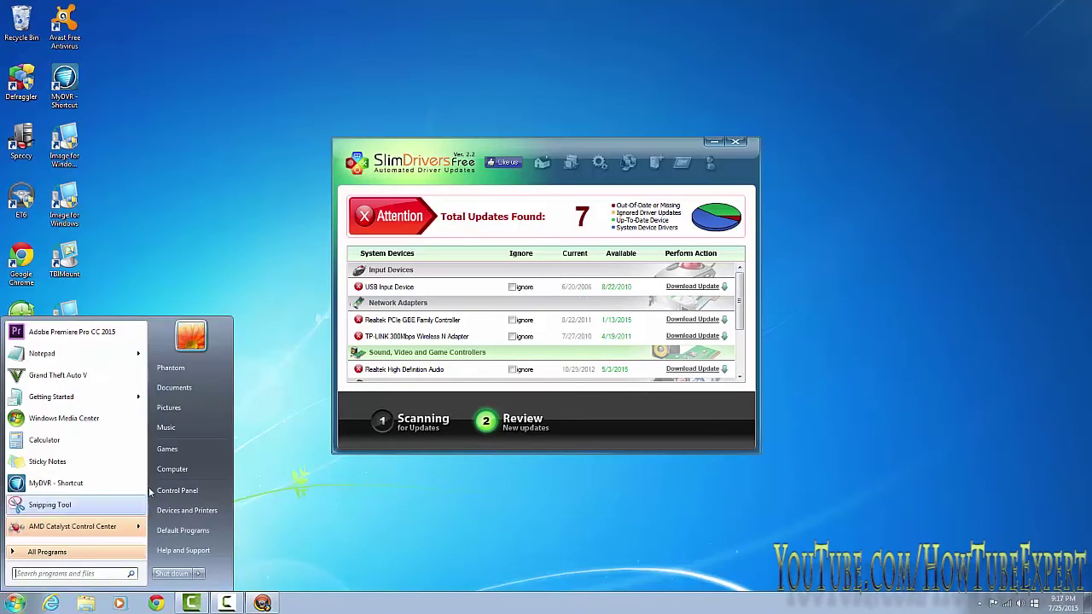
right_click(175, 469)
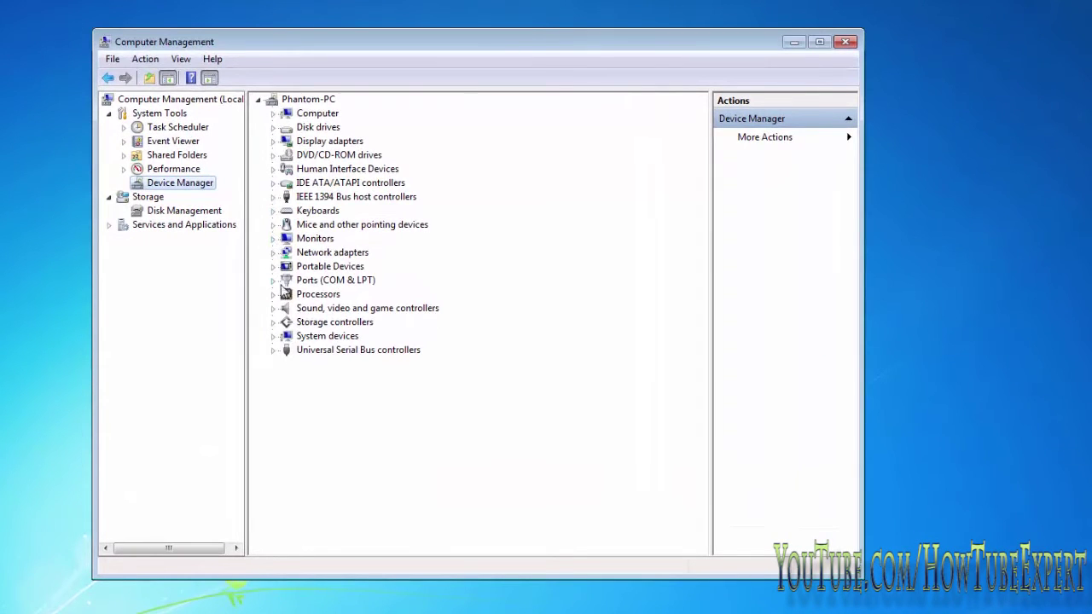
click(273, 183)
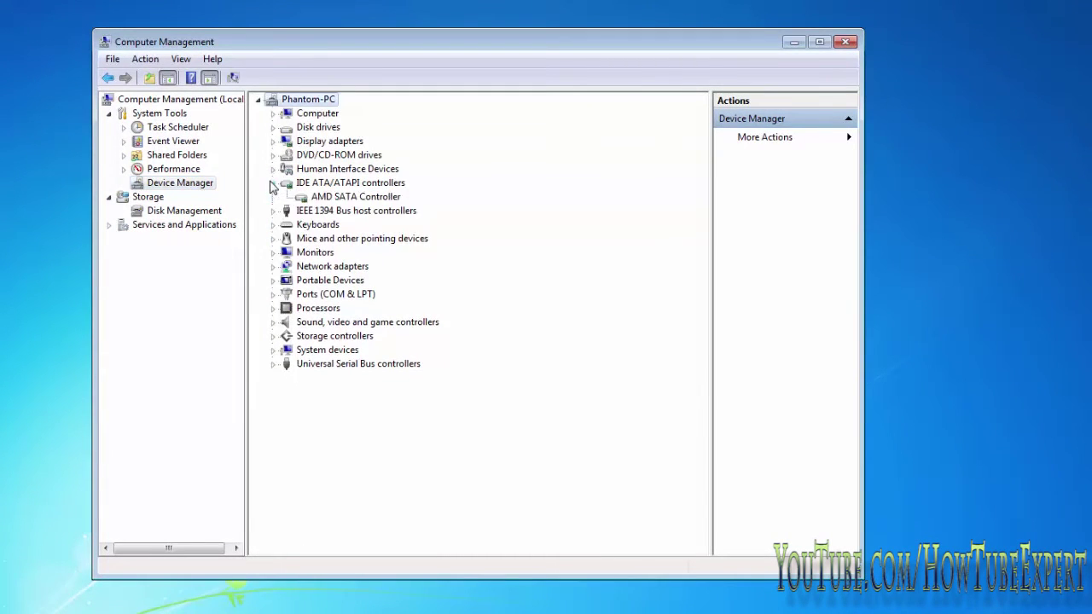
click(273, 182)
click(273, 168)
click(273, 169)
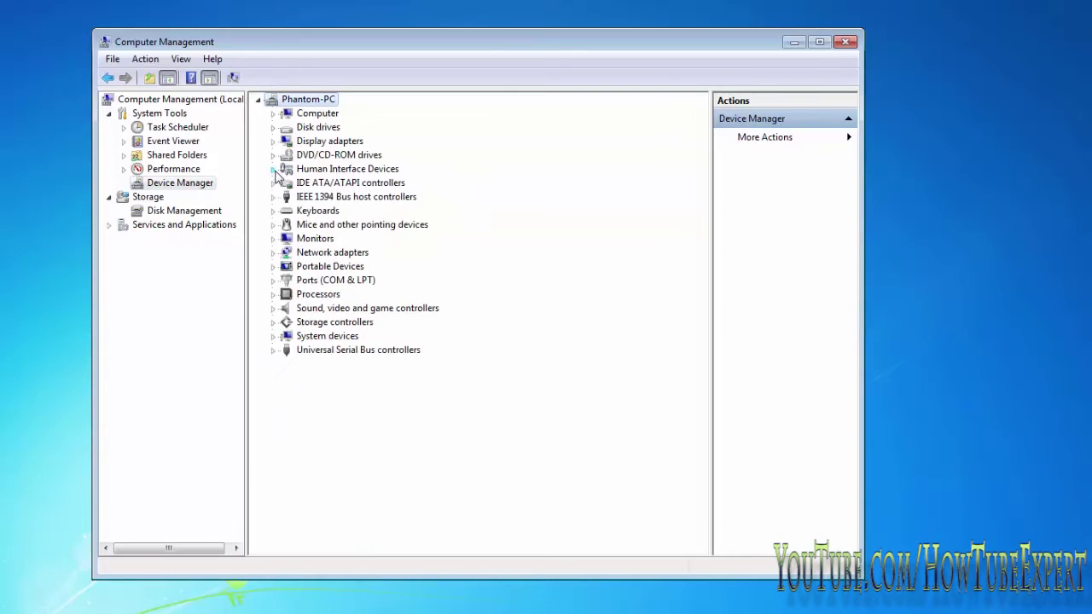
- Inspect the devices under Mice and other pointing devices, Monitors, and Network adapters, collapsing each category again
click(273, 225)
click(273, 224)
click(273, 238)
click(273, 238)
click(273, 252)
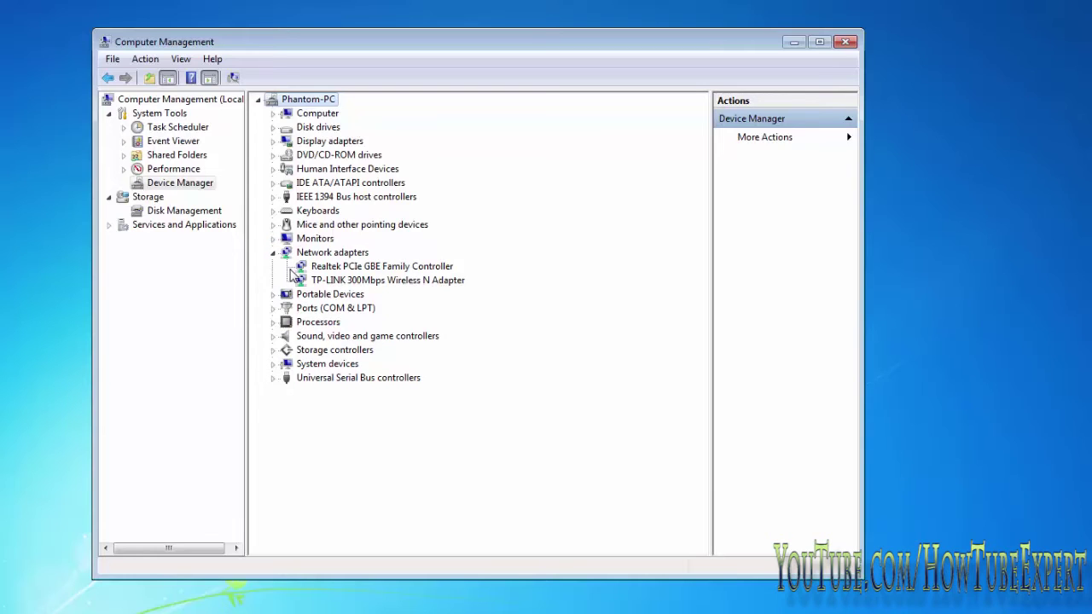
click(273, 252)
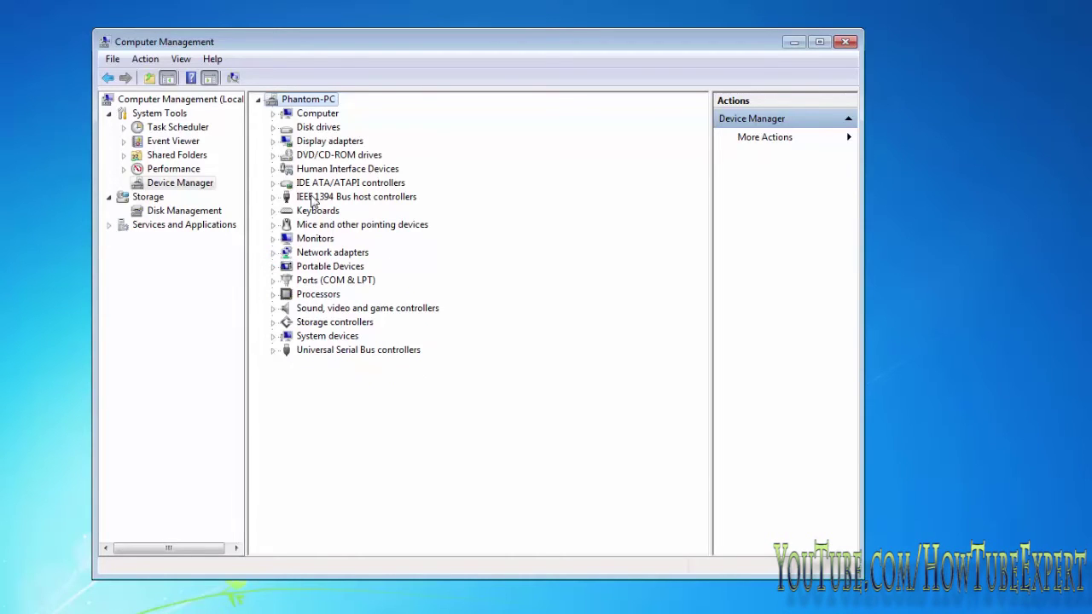
- Inspect the devices under Ports (COM & LPT), Sound, video and game controllers, and Storage controllers
click(273, 281)
click(273, 280)
click(273, 308)
click(273, 308)
click(273, 322)
click(273, 323)
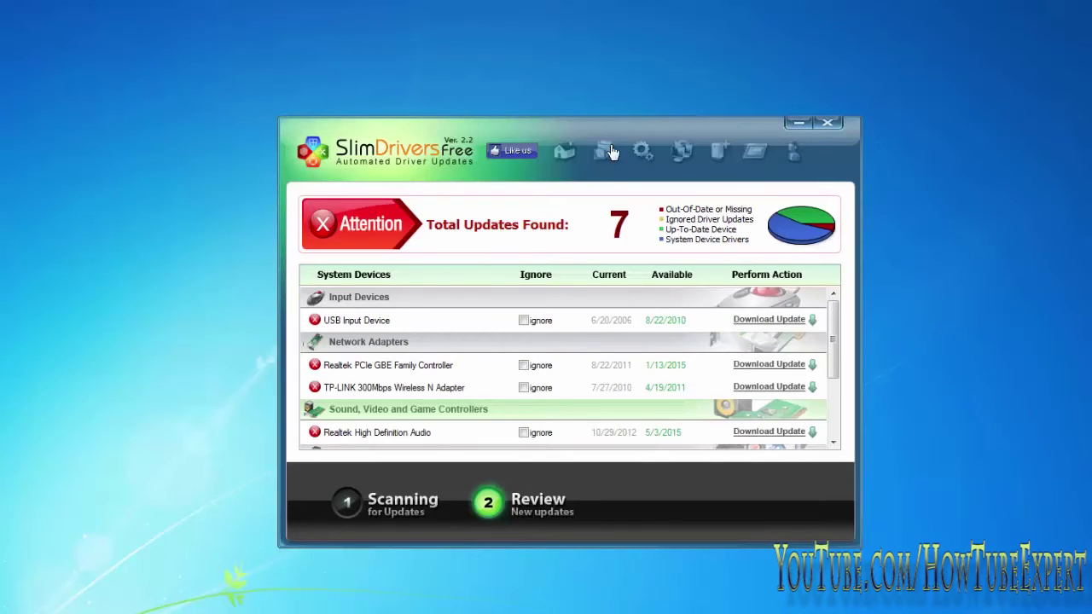
- Return to SlimDrivers and review the found driver updates from Input Devices through System Devices, comparing current and available dates
drag(585, 128, 527, 147)
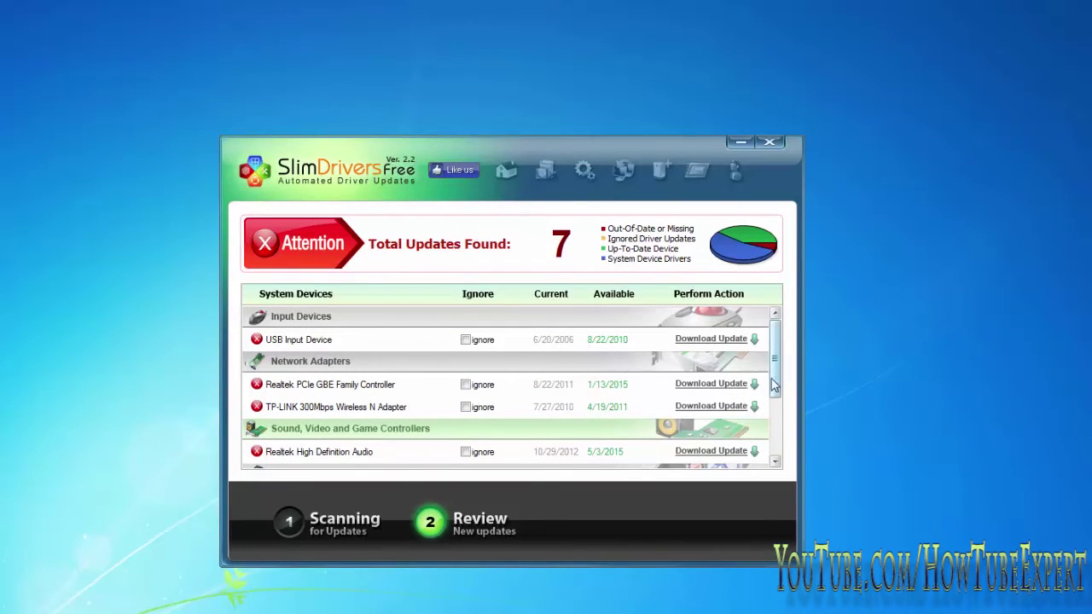
drag(776, 362, 757, 448)
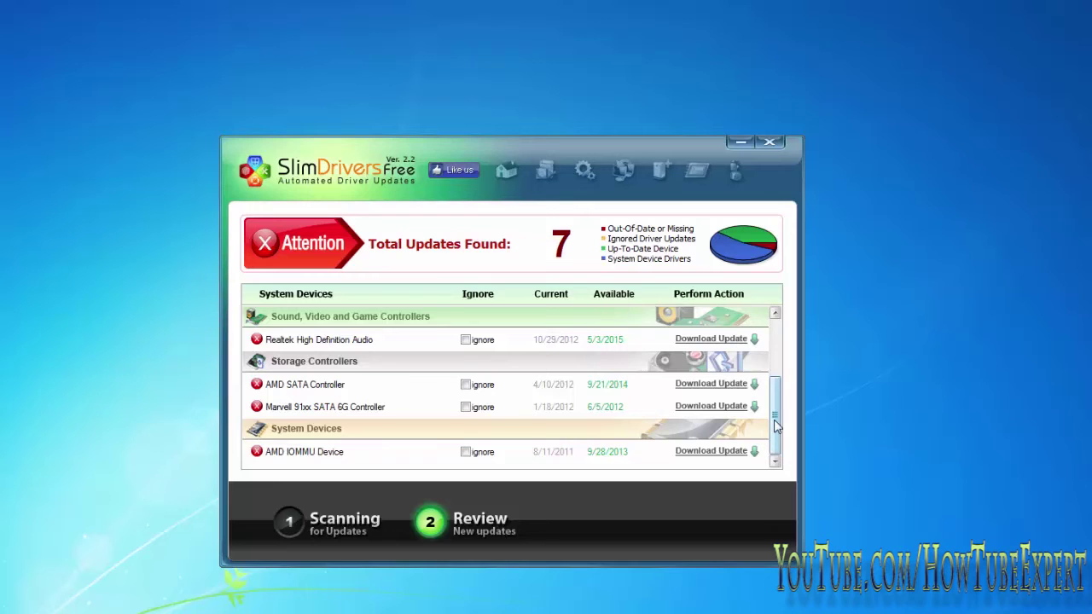
drag(776, 427, 774, 333)
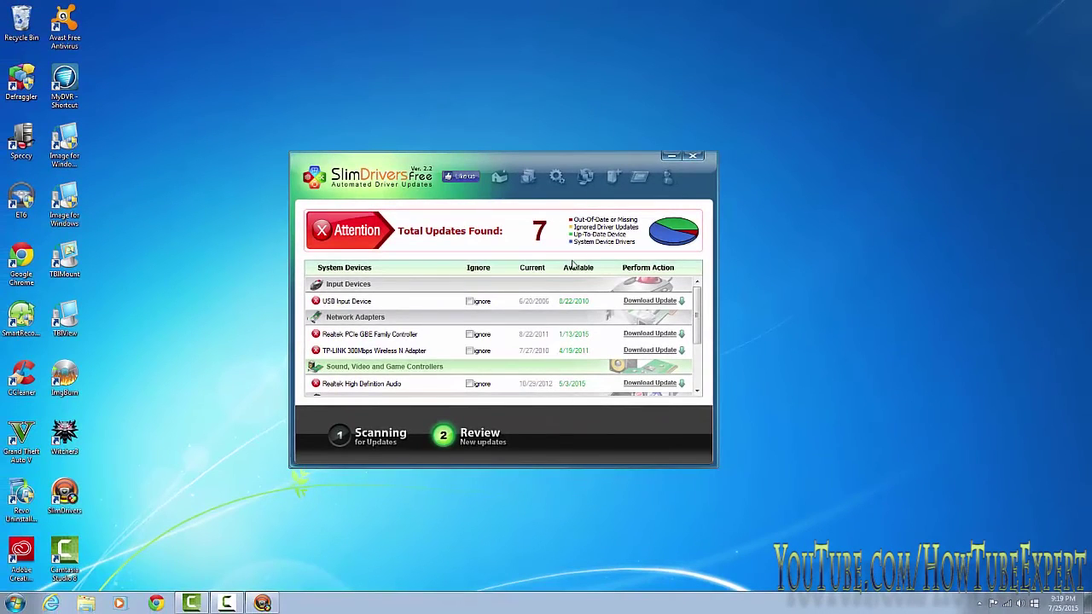
scroll(696, 292, down, 3)
scroll(696, 293, up, 3)
scroll(698, 320, down, 3)
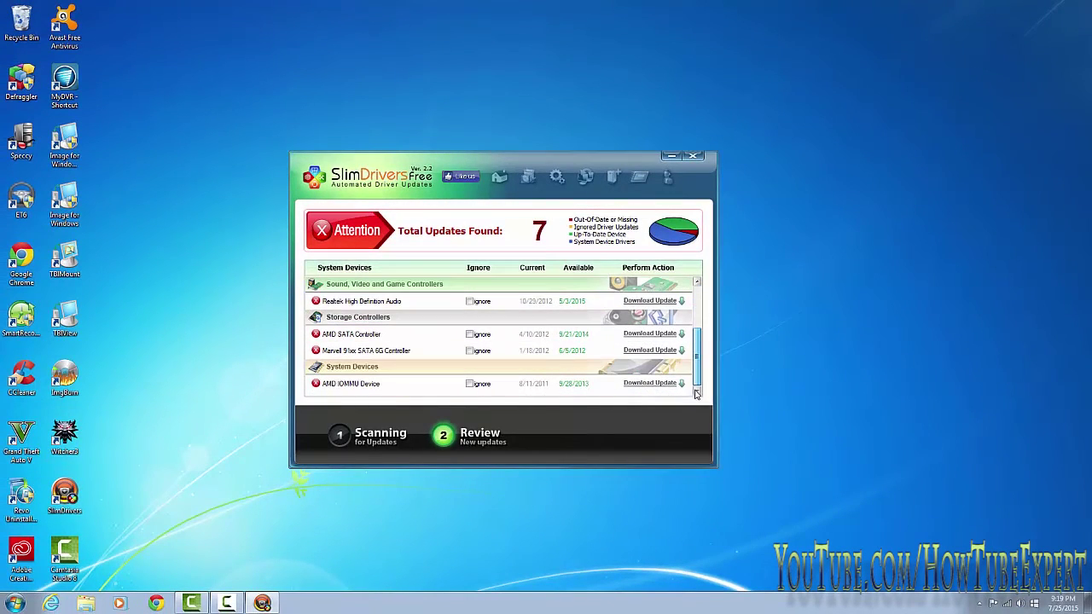
scroll(696, 318, up, 3)
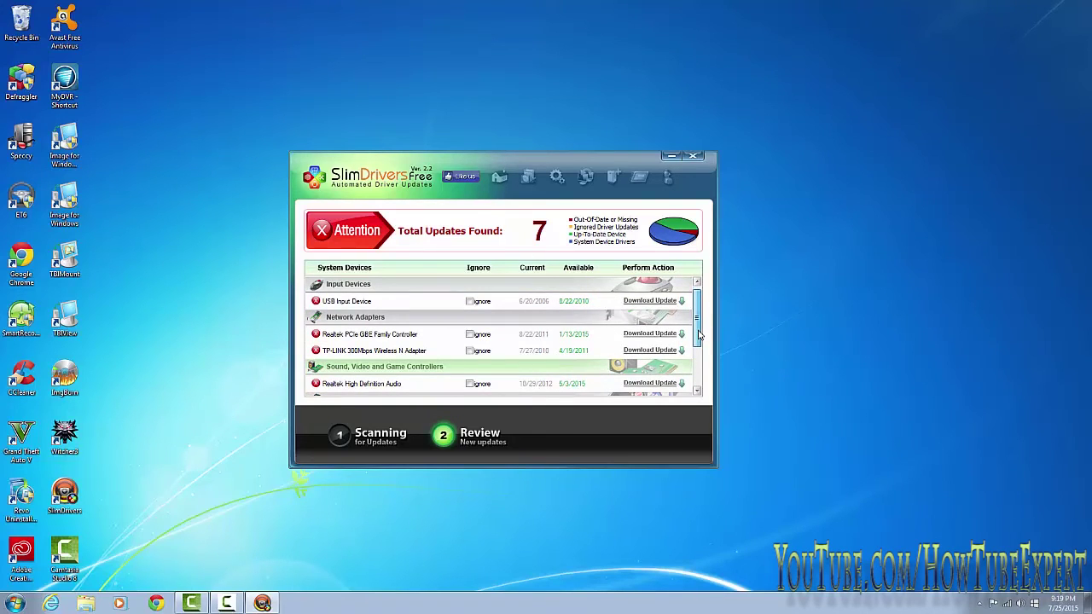
scroll(698, 335, down, 3)
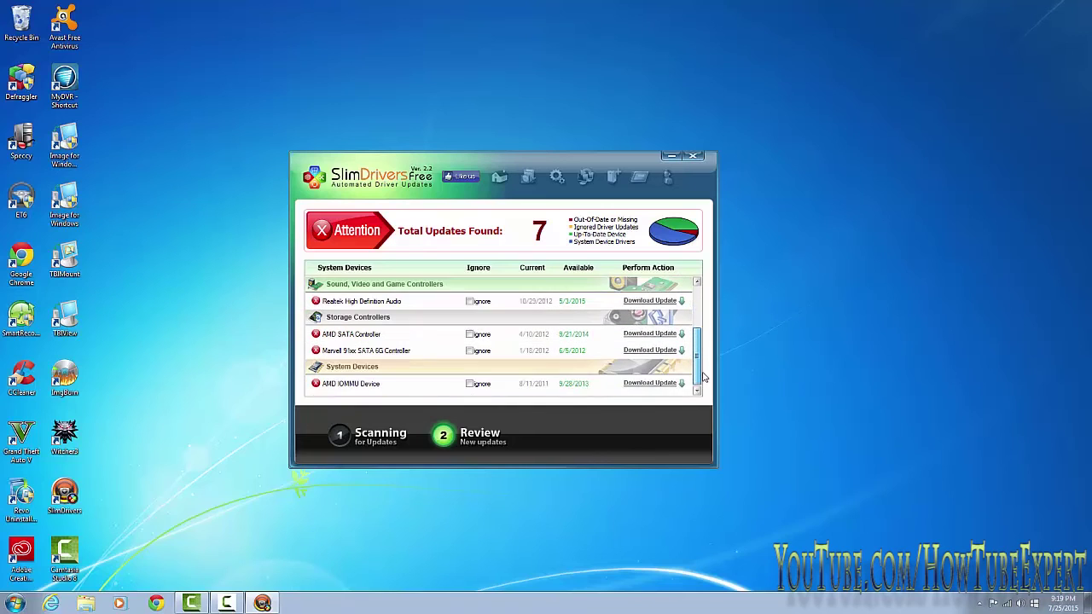
- Download the Realtek High Definition Audio update, creating a restore point first, and start the driver installation
click(659, 301)
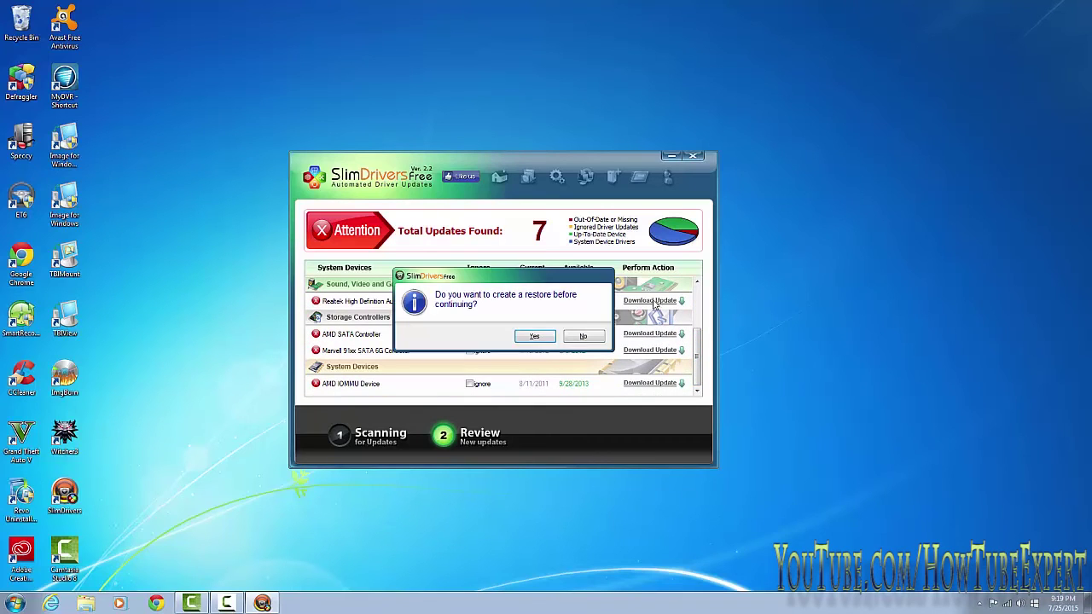
click(551, 341)
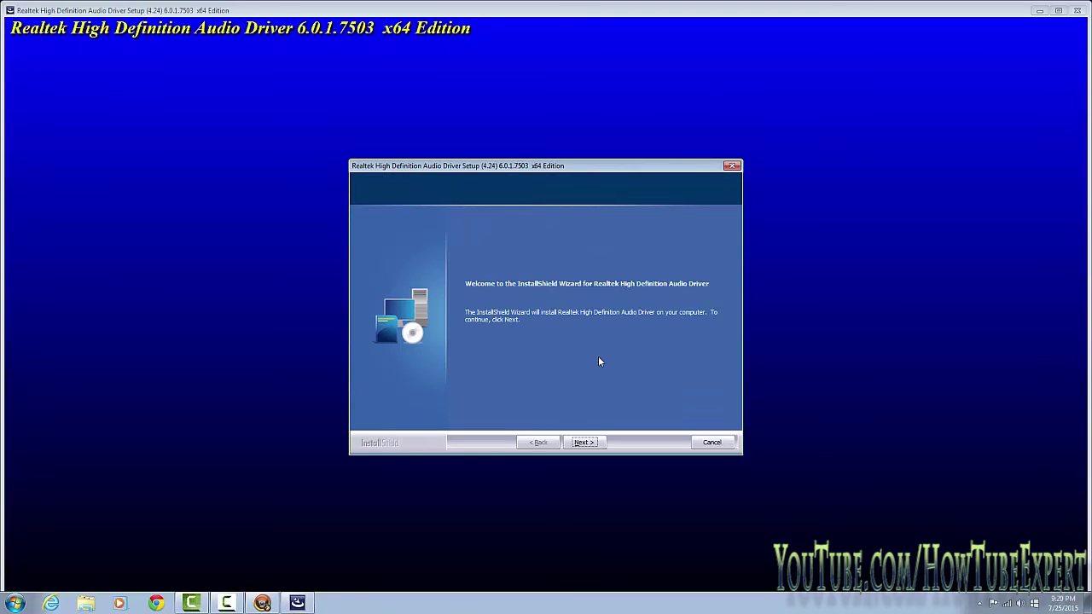
click(585, 442)
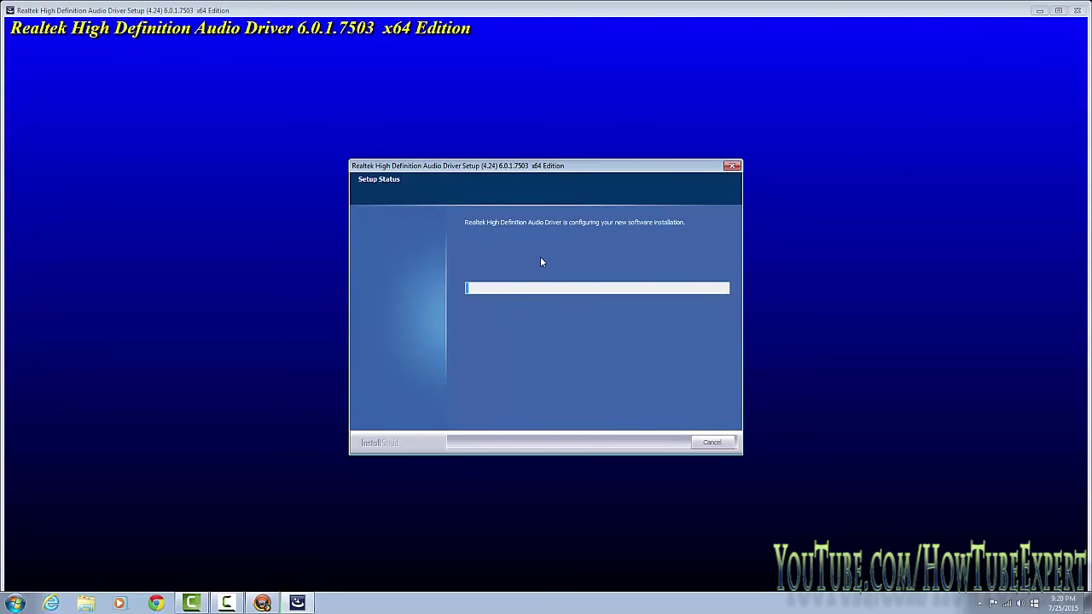